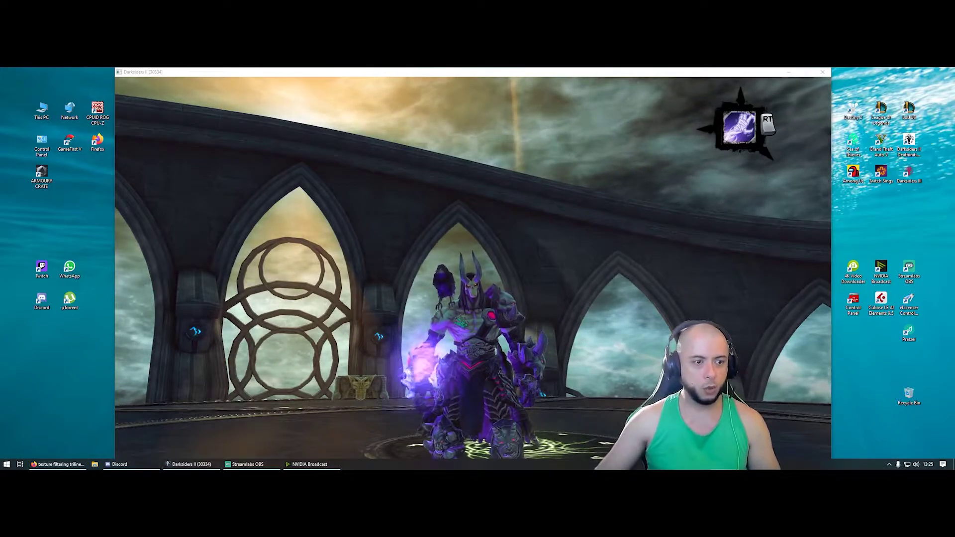
- Focus the Darksiders II window, pause the game, and move down the pause menu toward Options
left_click(192, 464)
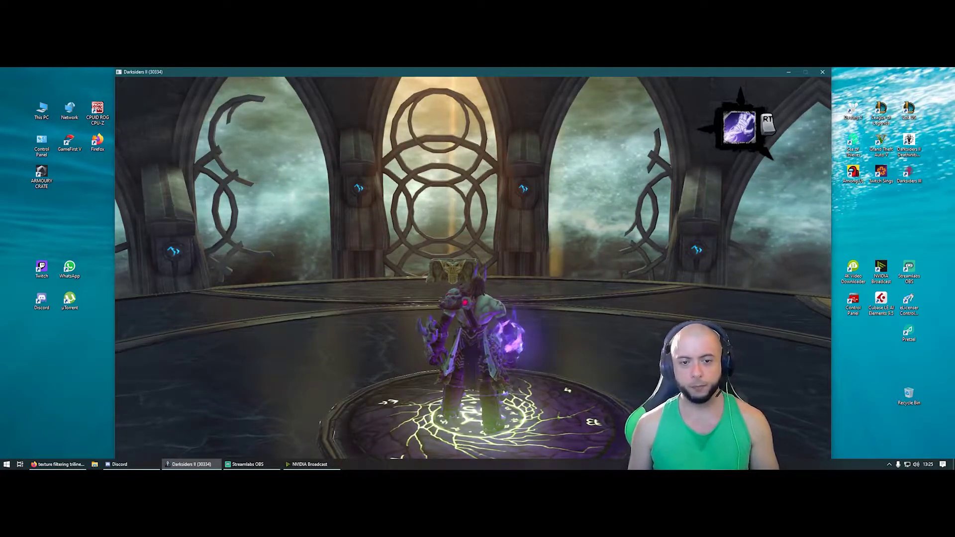
key("Escape")
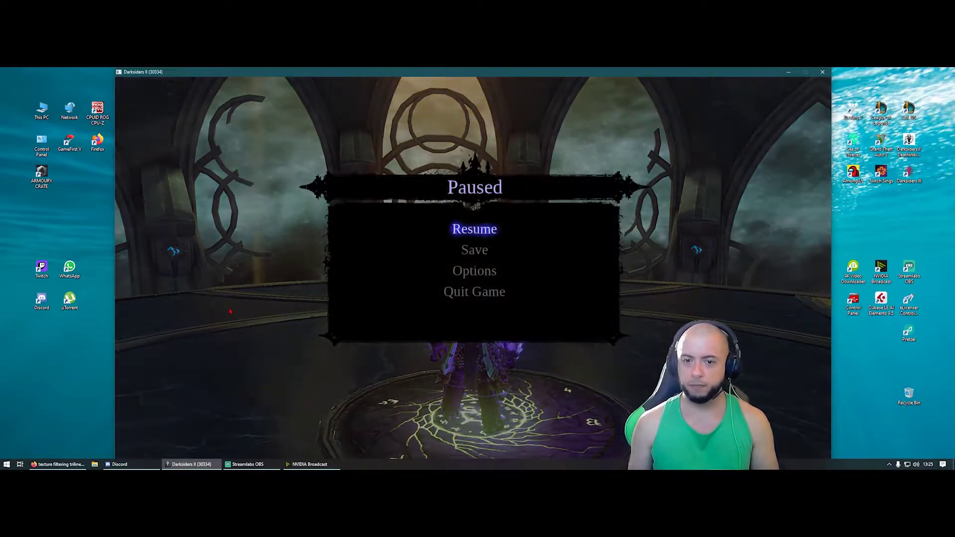
key("Down")
key("Down")
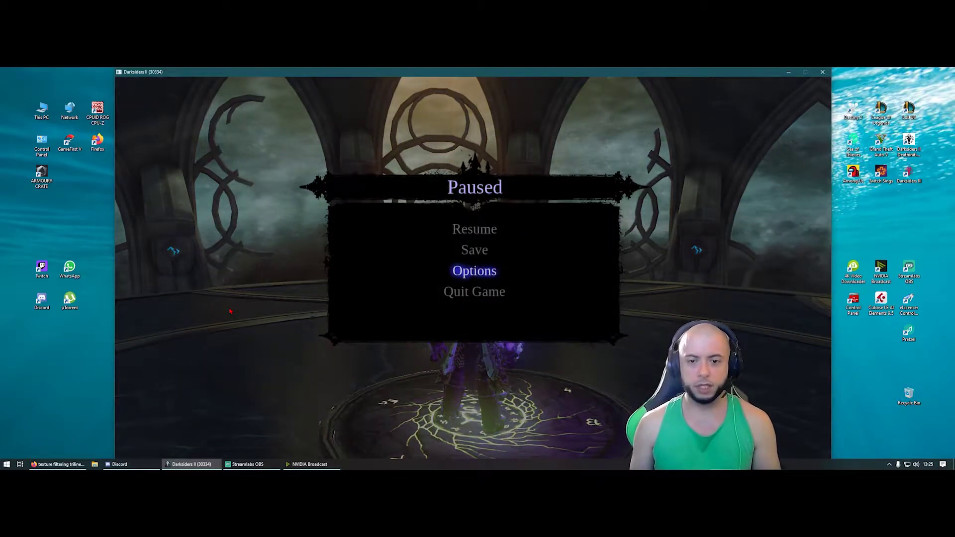
- Enter Options, go to Video Options, and move past Gamma and Ambient Occlusion to Shadow Quality
key("Return")
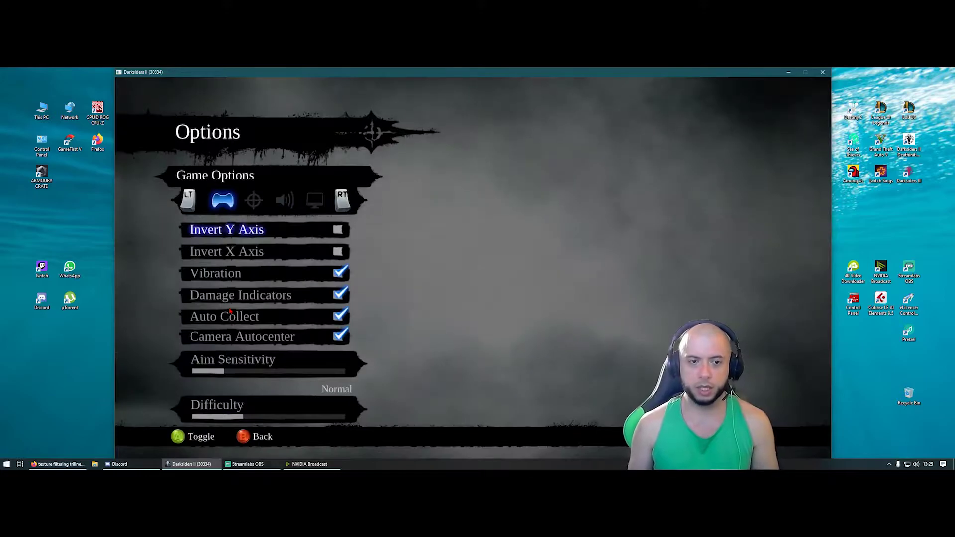
key("e")
key("e")
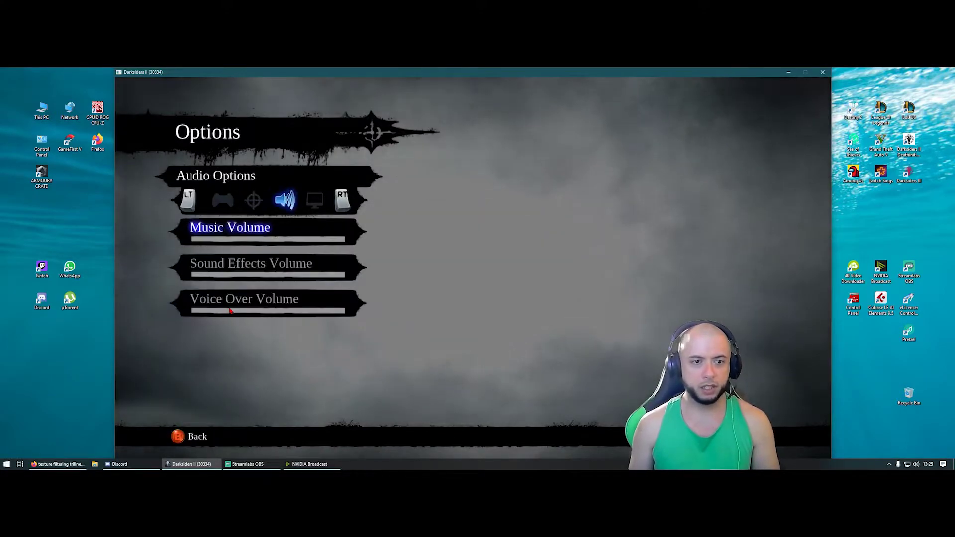
key("e")
key("Down")
key("Up")
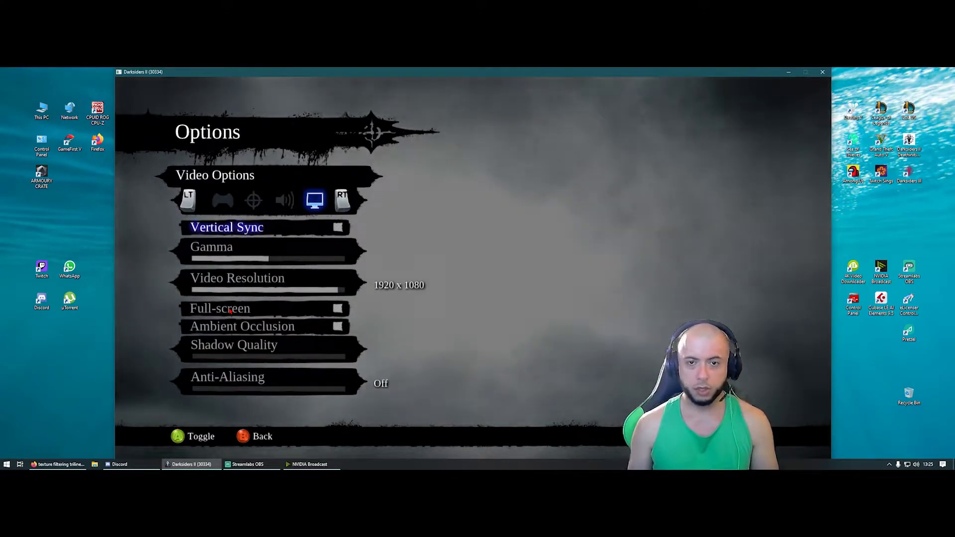
key("Down")
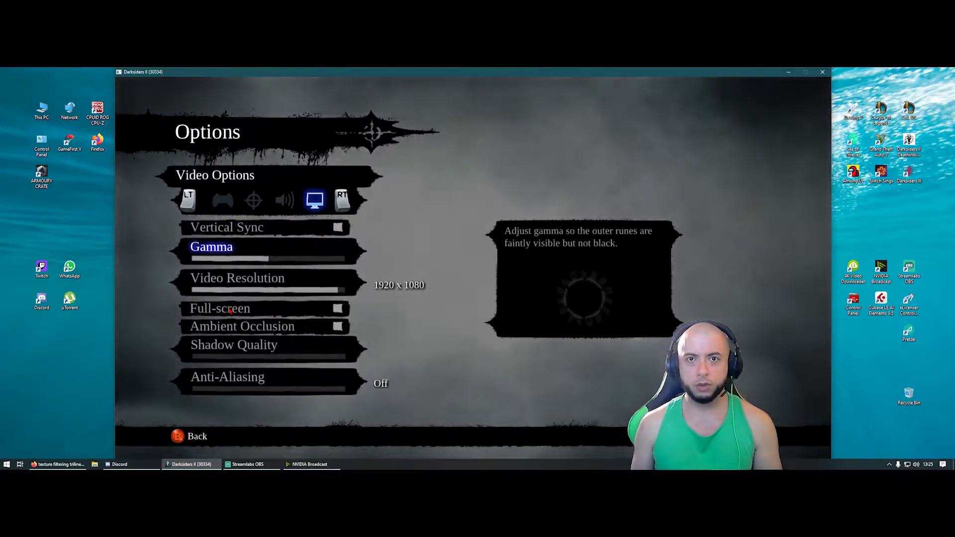
key("Down")
key("Down")
key("Down")
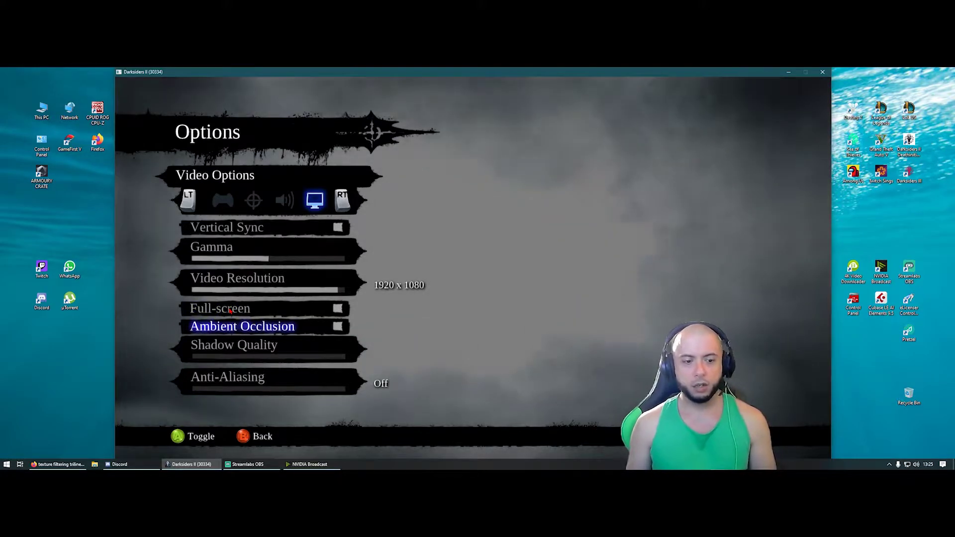
key("Down")
key("Up")
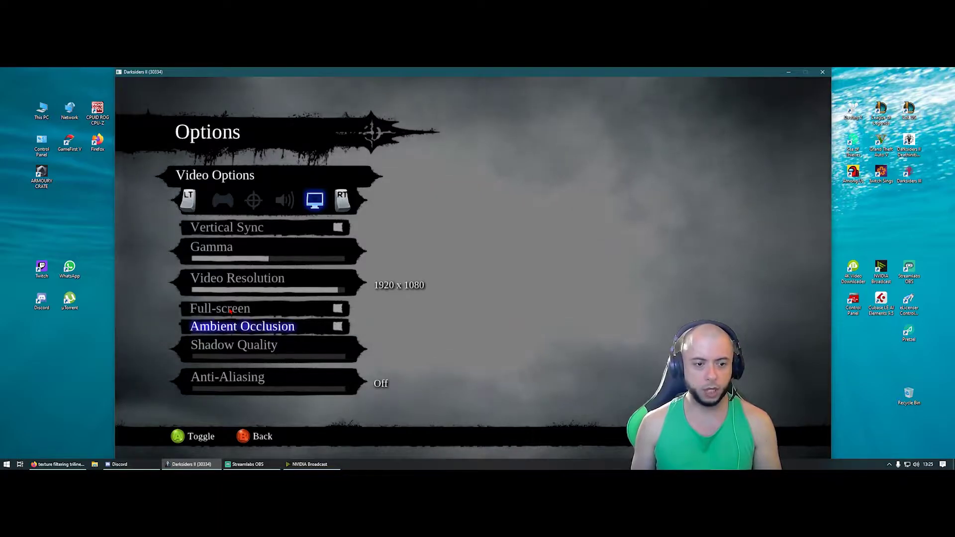
key("Down")
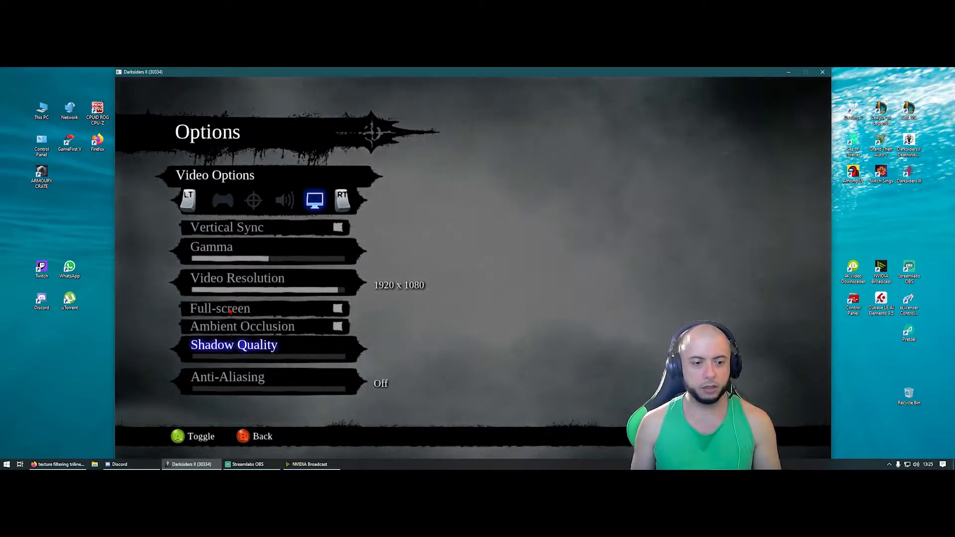
- Try a few Shadow Quality levels, then leave the slider at its lowest setting
key("Right")
key("Right")
key("Left")
key("Left")
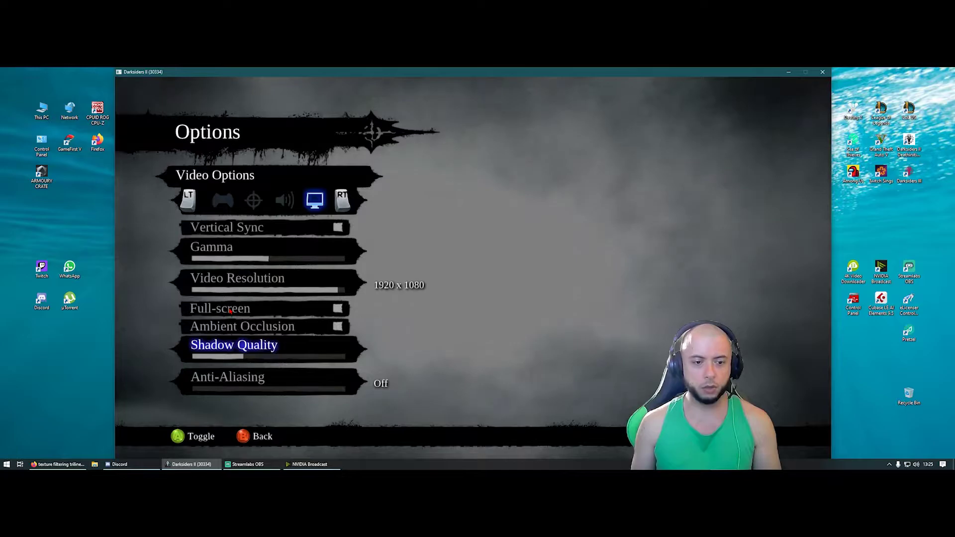
key("Right")
key("Right")
key("Left")
key("Left")
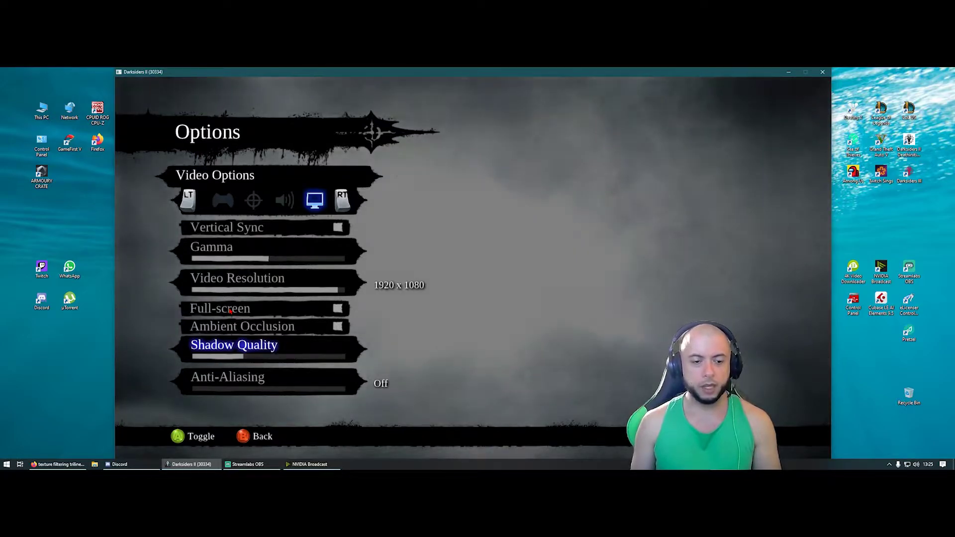
key("Right")
key("Right")
key("Right")
key("Right")
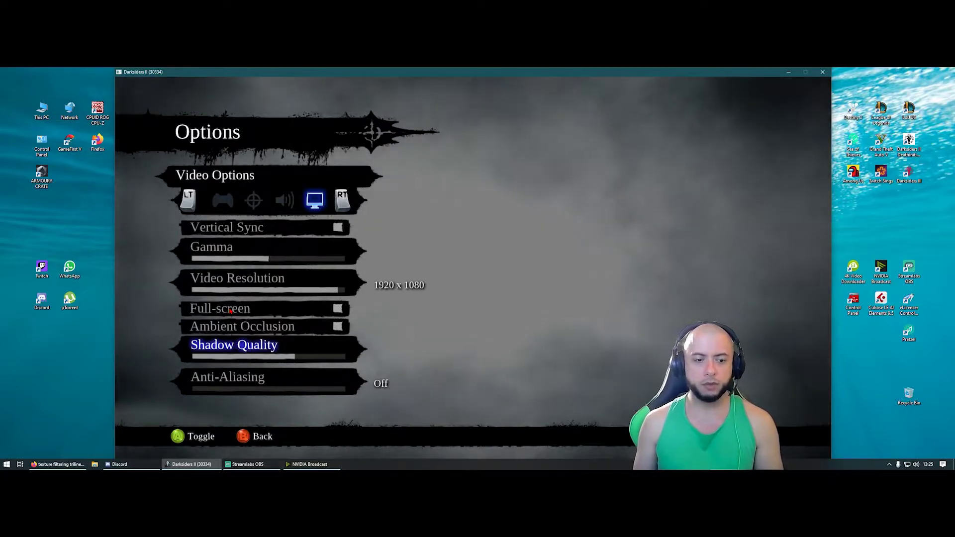
key("Left")
key("Left")
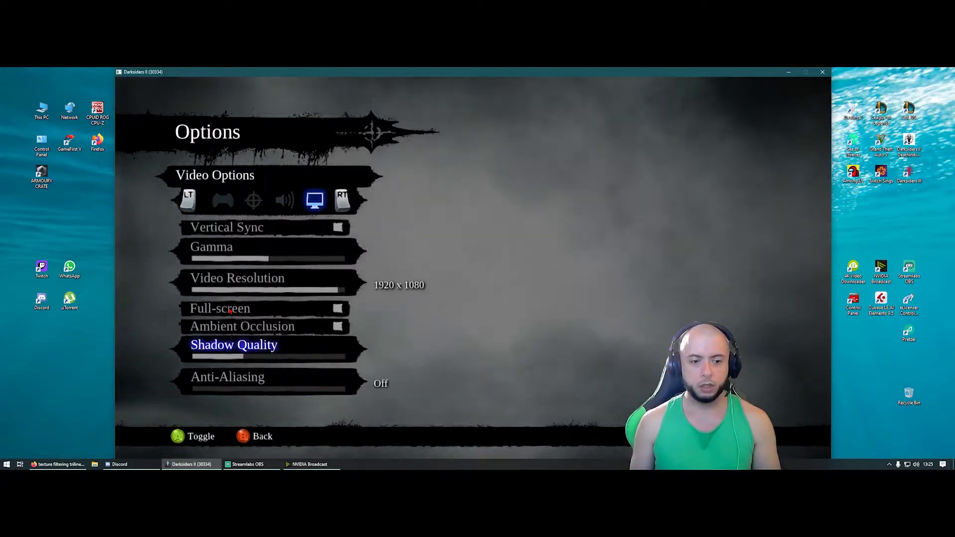
key("Right")
key("Left")
key("Left")
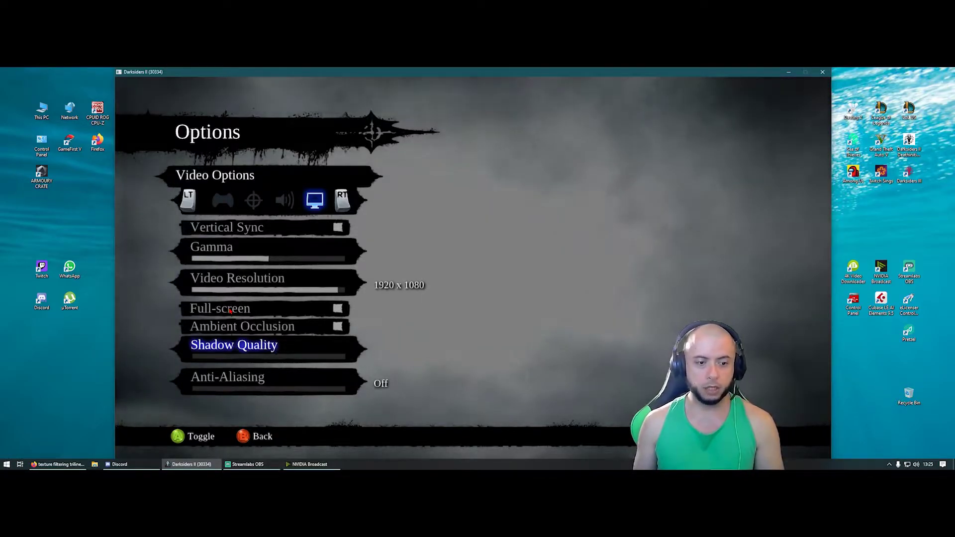
- Confirm Anti-Aliasing is Off, then exit Options and resume gameplay
key("Down")
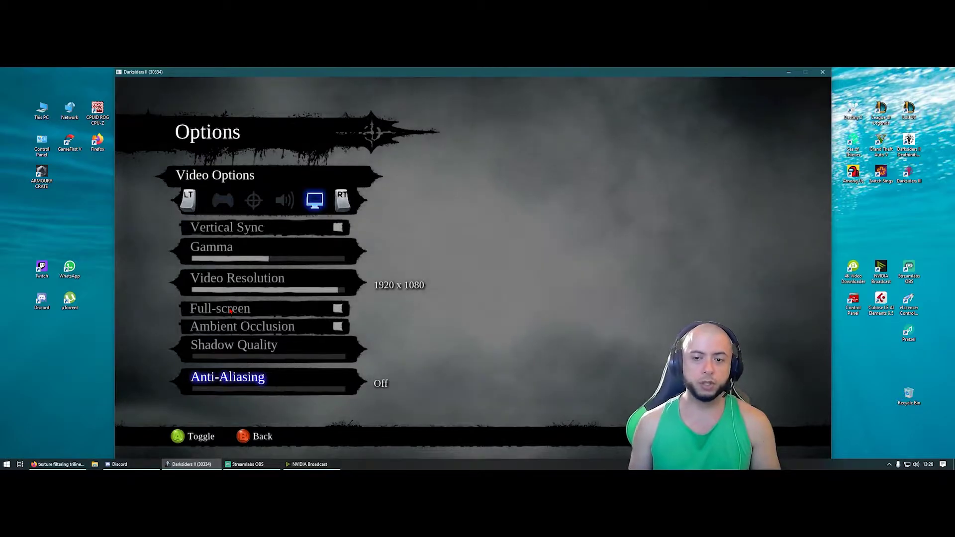
key("Escape")
key("Escape")
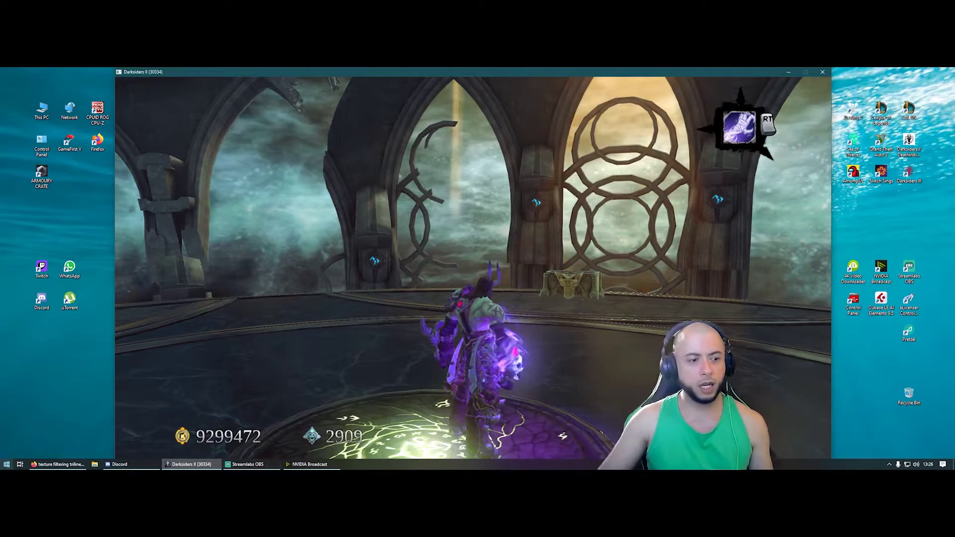
- Launch NVIDIA Control Panel from the desktop menu and review the Manage 3D Settings global list
right_click(65, 396)
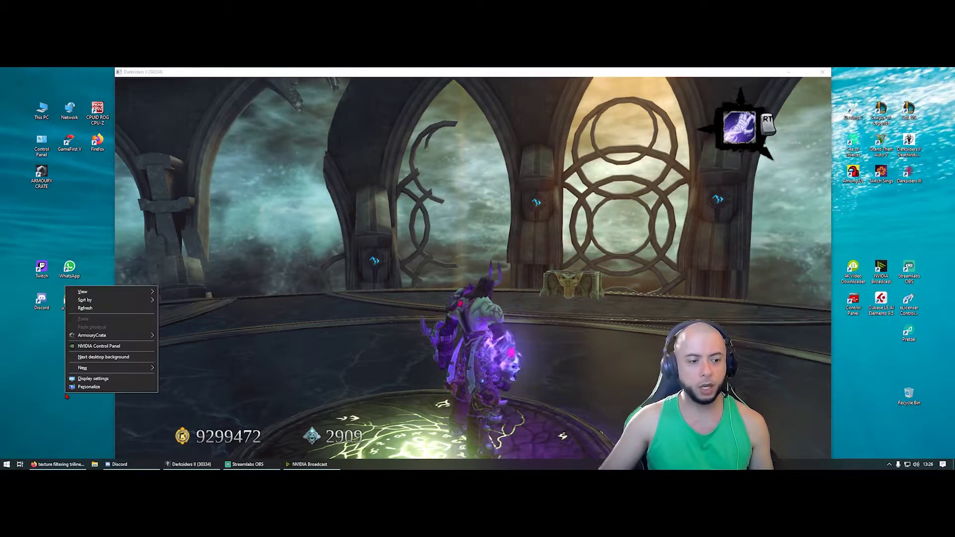
left_click(110, 346)
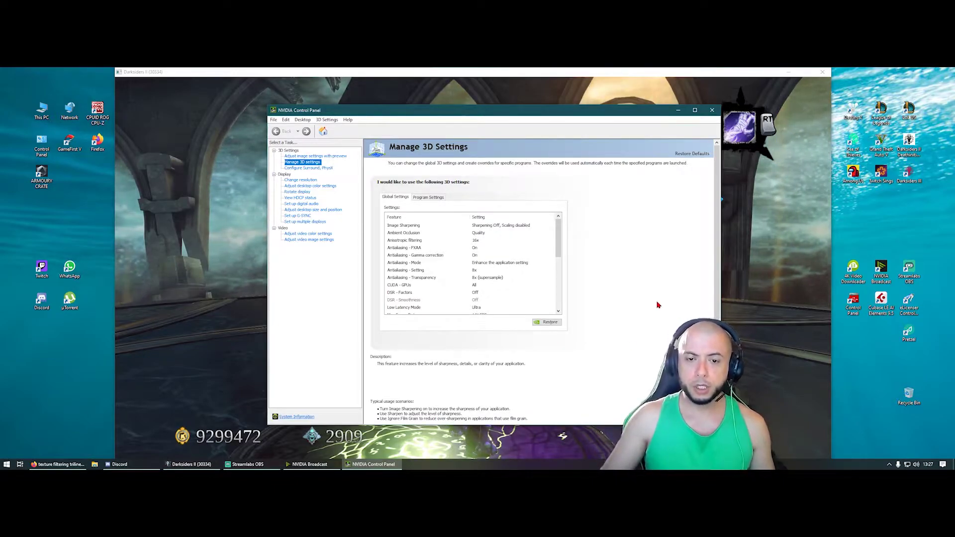
mouse_move(430, 304)
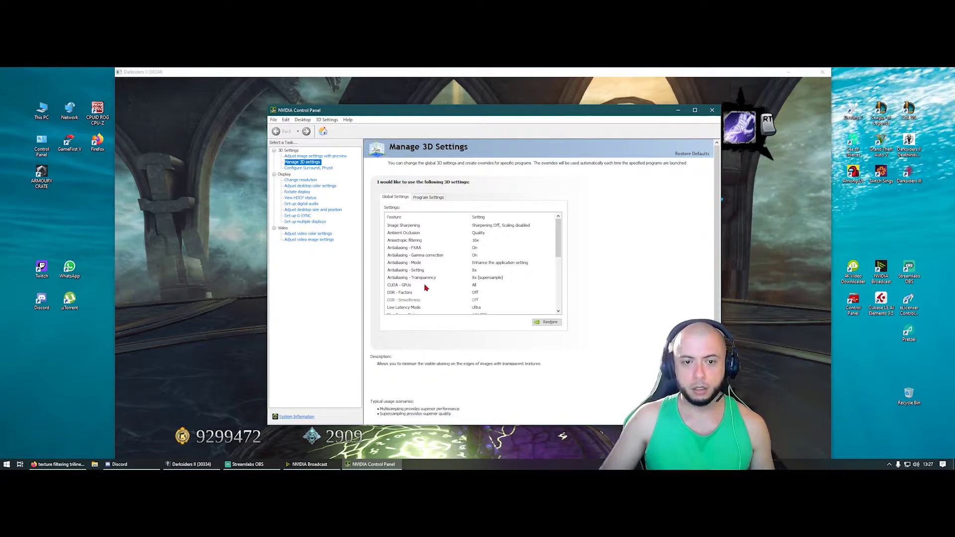
mouse_move(432, 249)
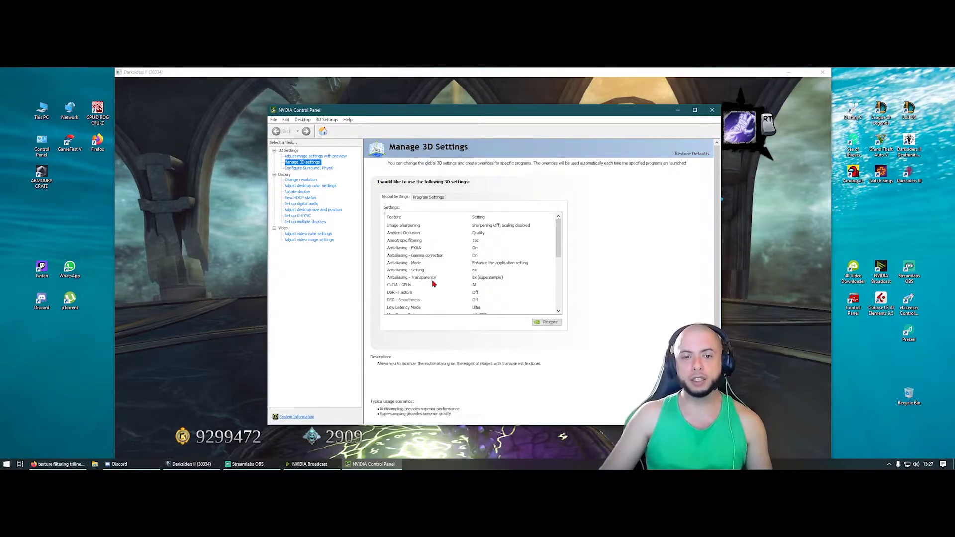
- In Program Settings, set Darksiders 2's Antialiasing - FXAA to Off
left_click(436, 197)
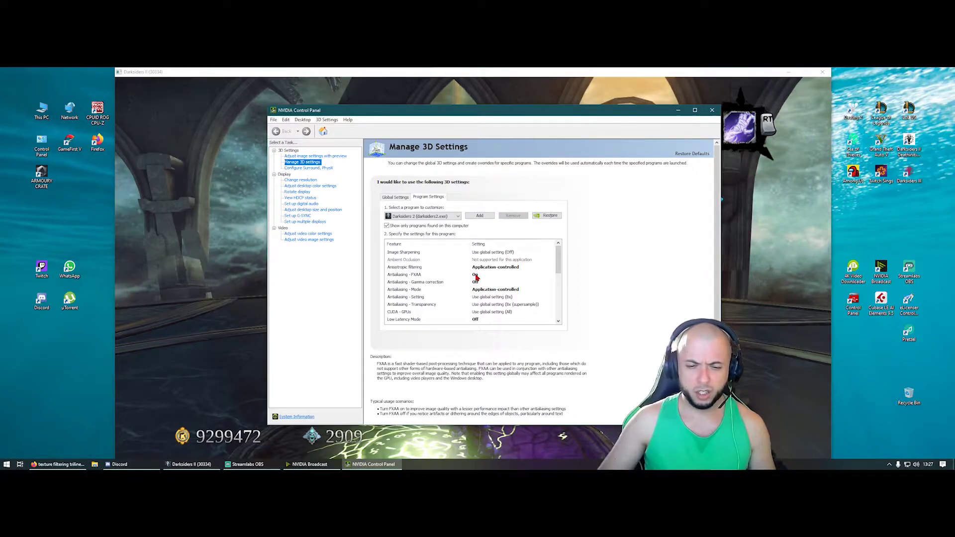
left_click(475, 276)
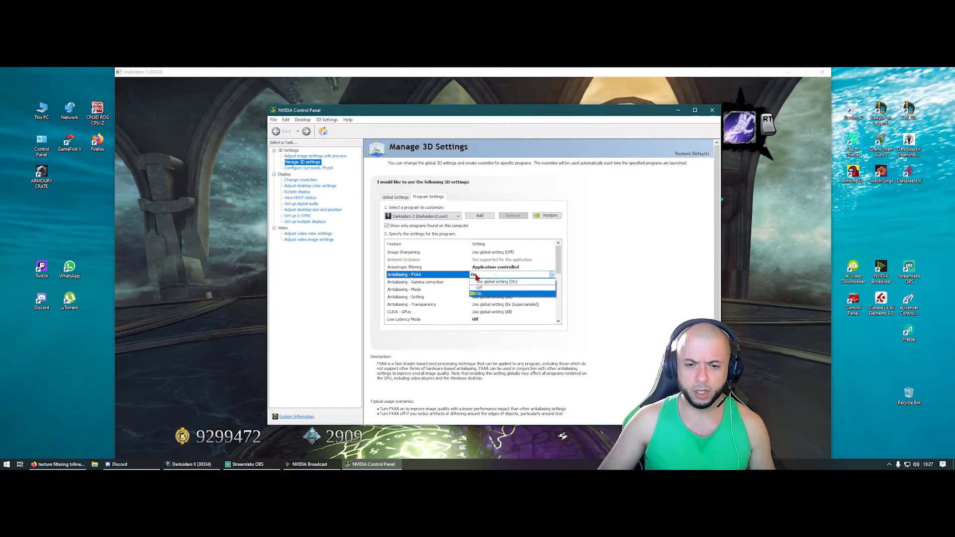
left_click(503, 288)
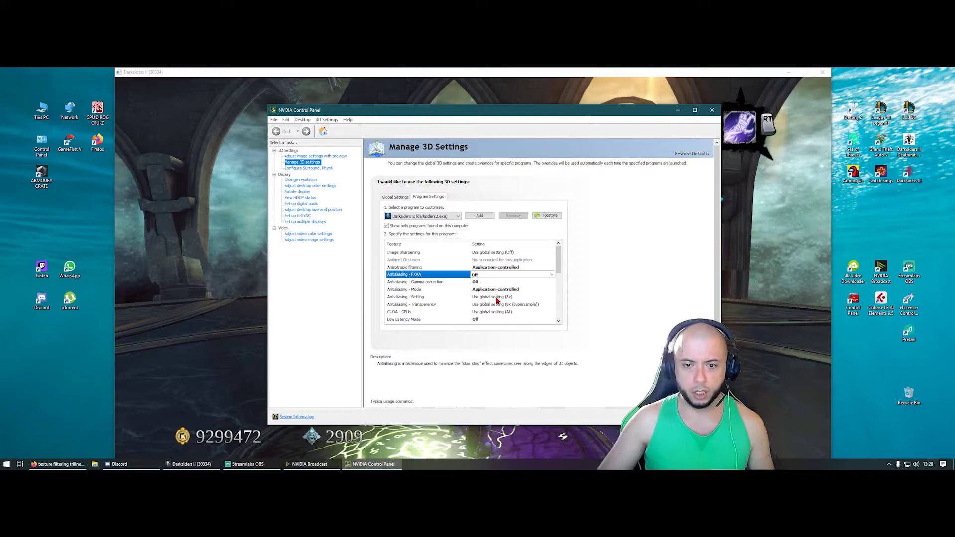
- Check the antialiasing mode and transparency options, keeping the global 8x and transparency values
left_click(496, 299)
left_click(496, 298)
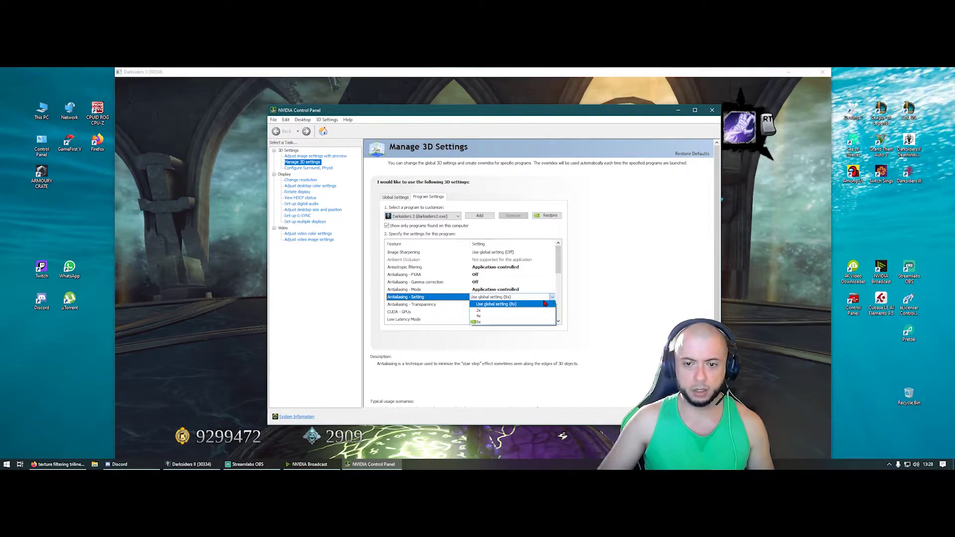
left_click(508, 304)
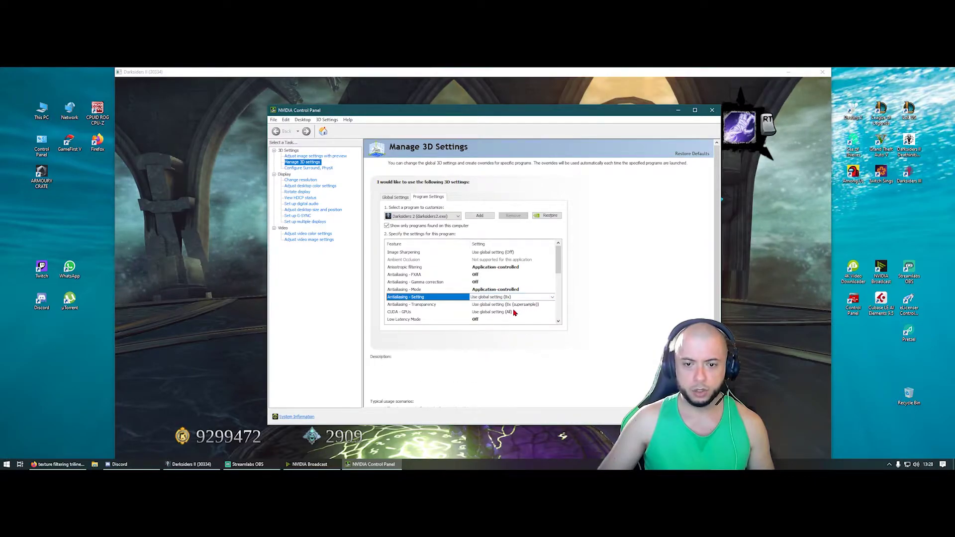
left_click(521, 304)
left_click(579, 303)
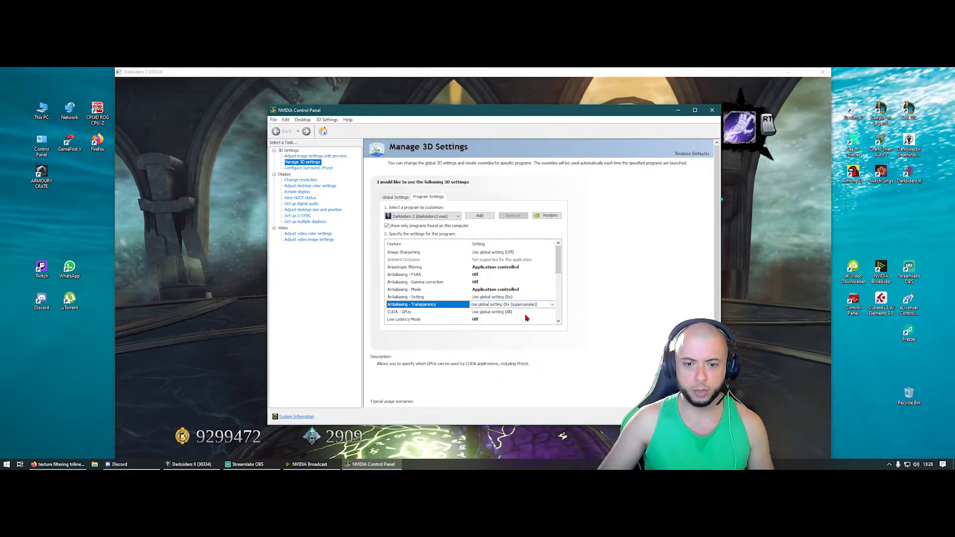
- Set Darksiders 2's Texture filtering - Negative LOD bias to Use global setting (Clamp)
scroll(520, 311, "down", 2)
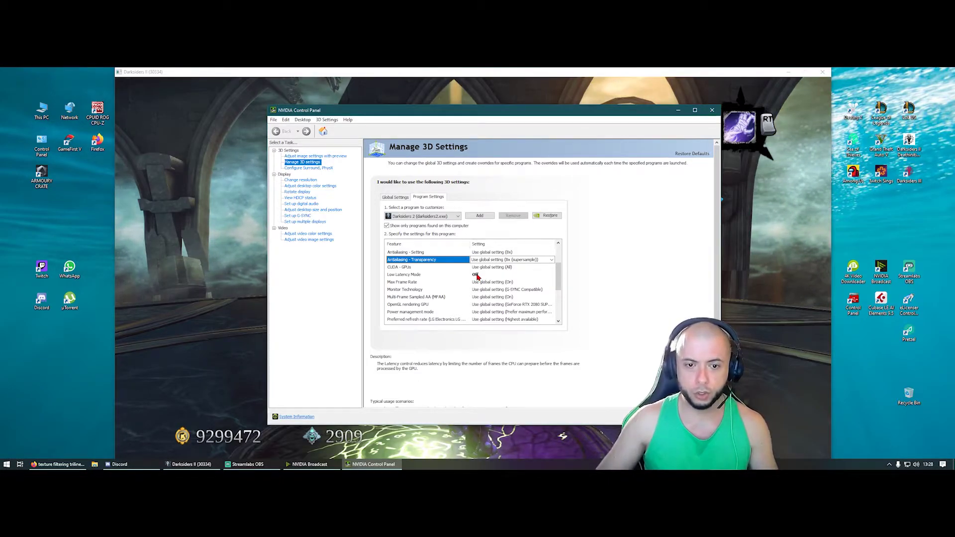
scroll(483, 282, "down", 2)
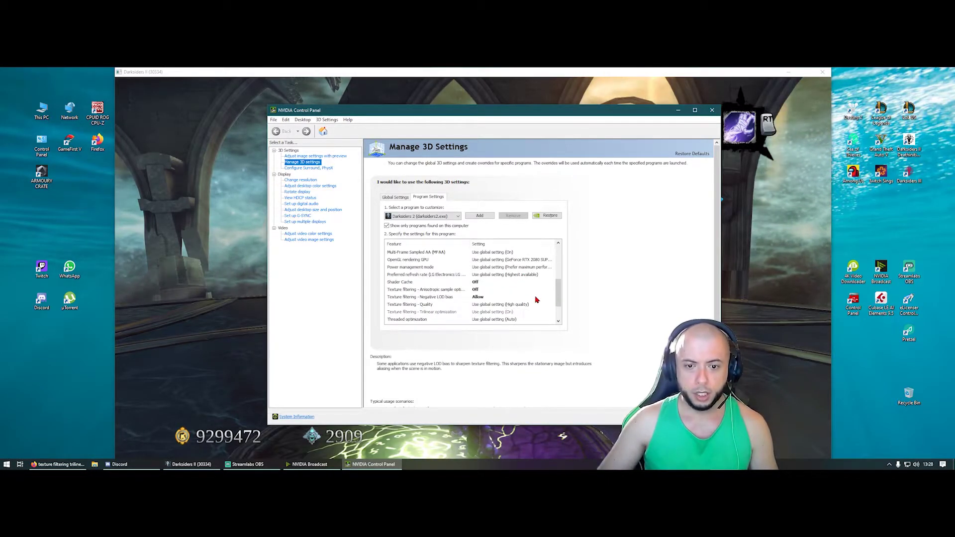
scroll(517, 288, "down", 1)
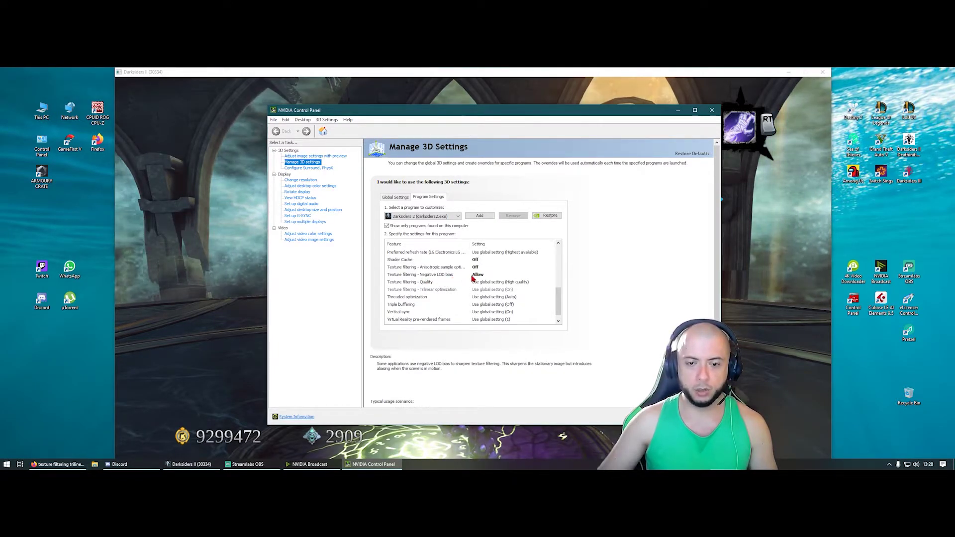
left_click(517, 274)
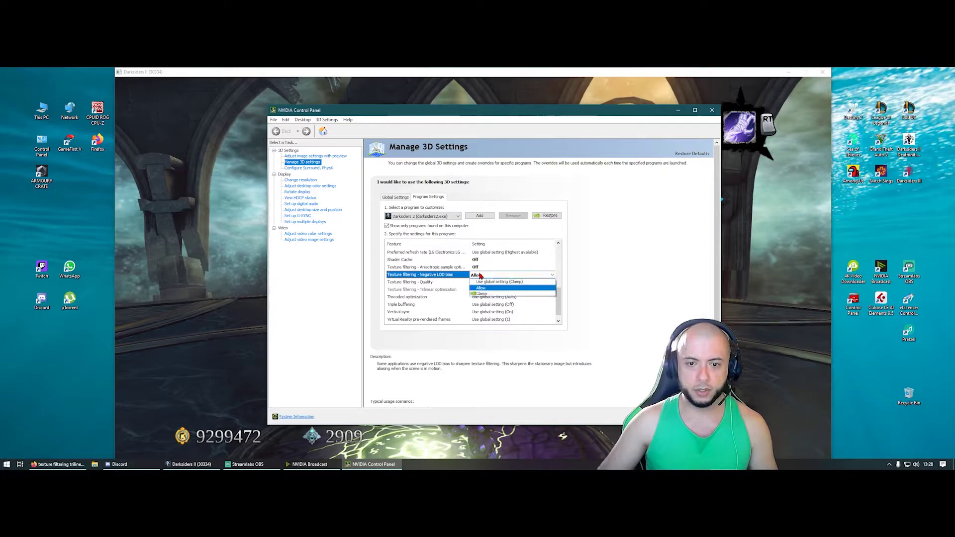
left_click(504, 282)
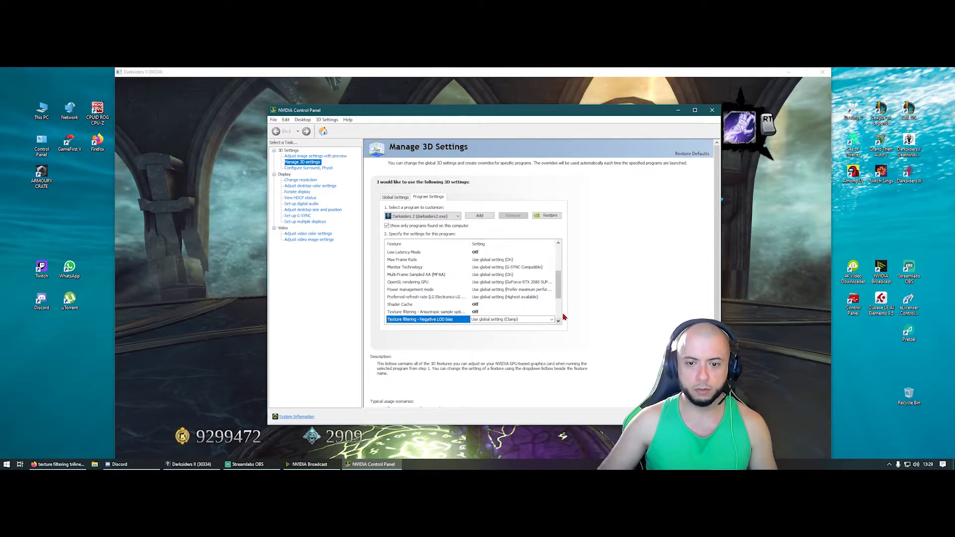
- Review the remaining Darksiders 2 feature settings, then close NVIDIA Control Panel
left_click_drag(559, 293, 563, 315)
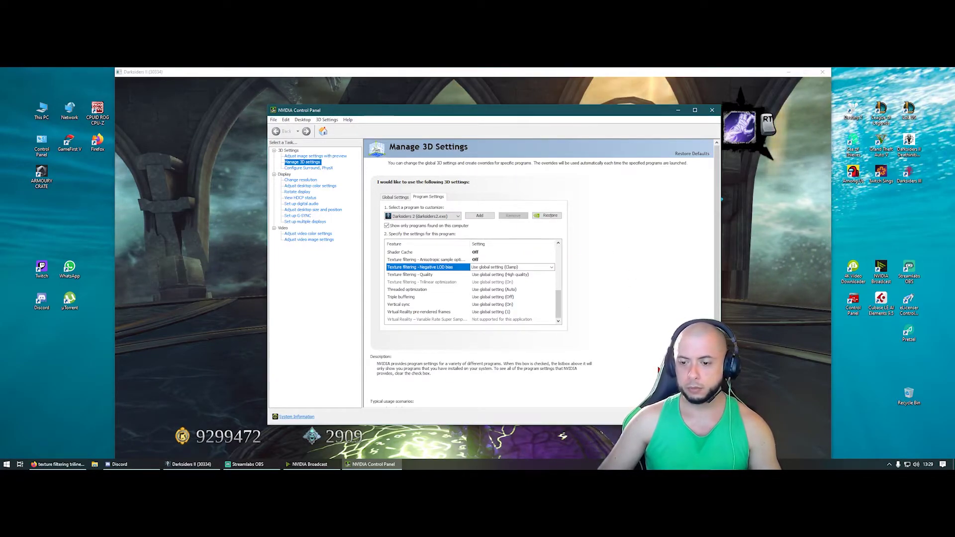
scroll(469, 283, "up", 3)
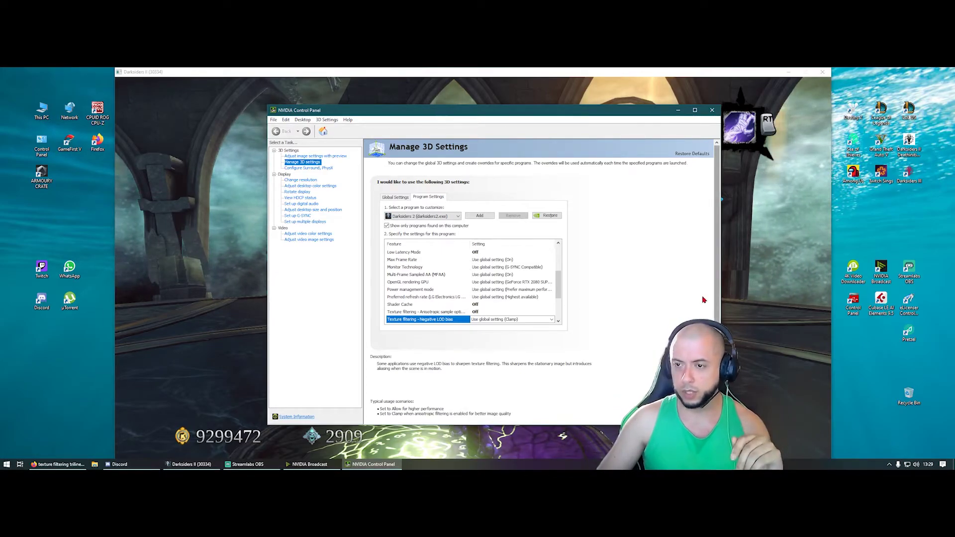
left_click(710, 113)
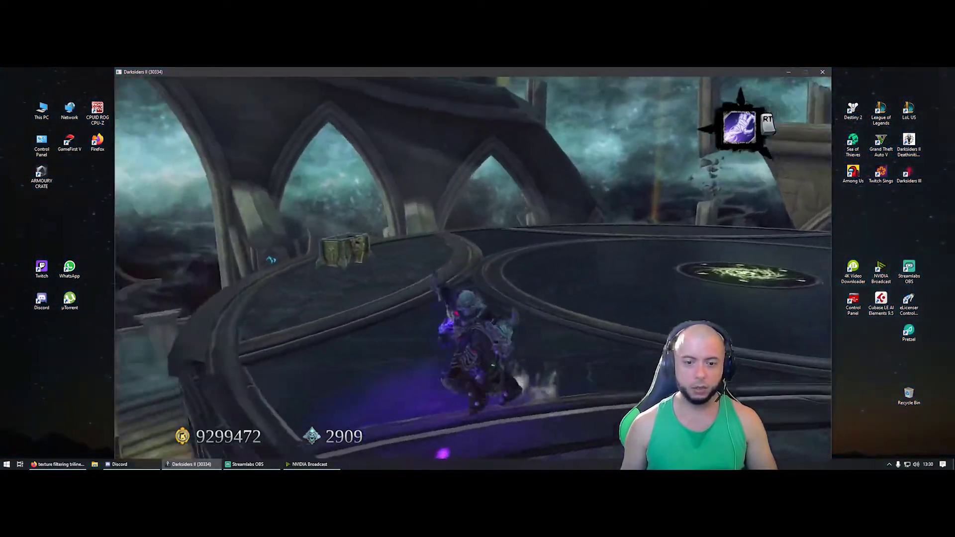
- View The Crucible quest map twice, then close it and resume gameplay
key("m")
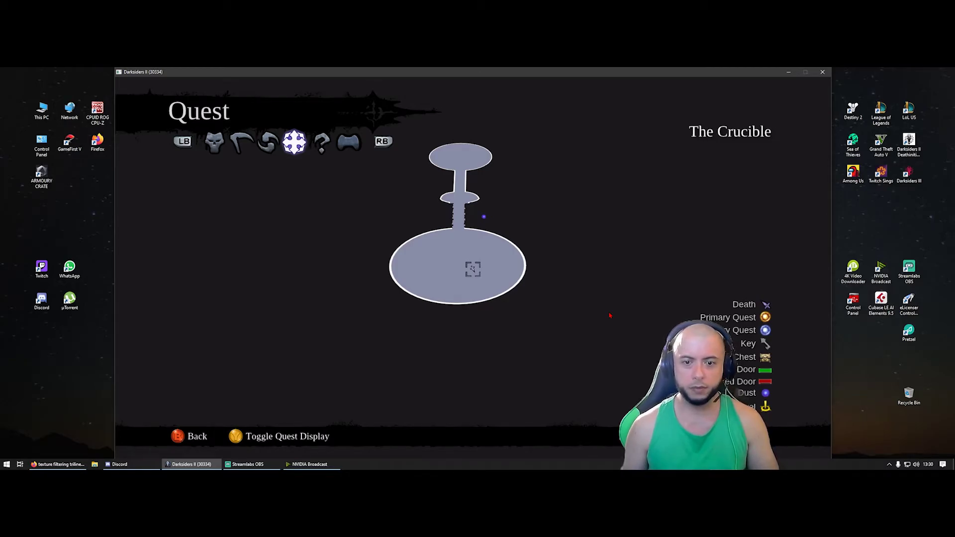
key("Escape")
key("m")
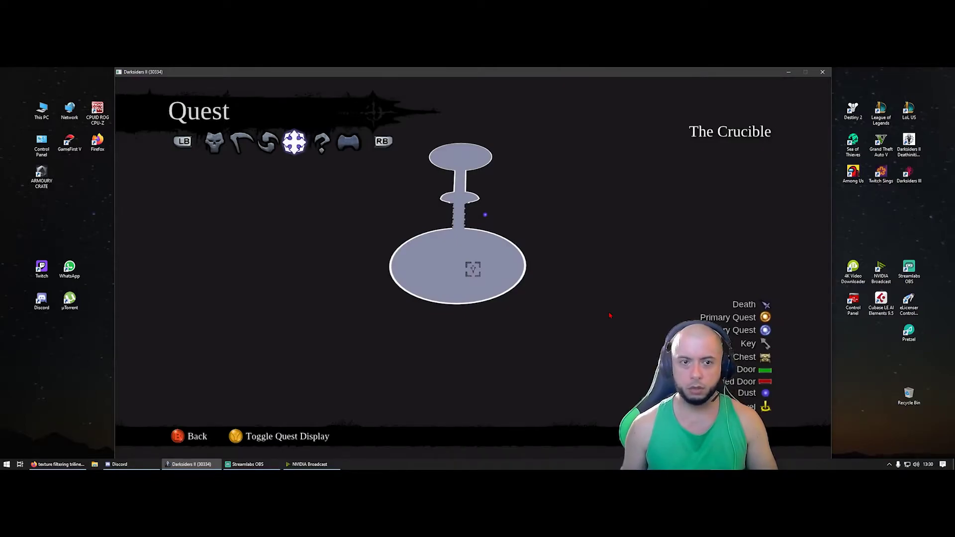
key("Escape")
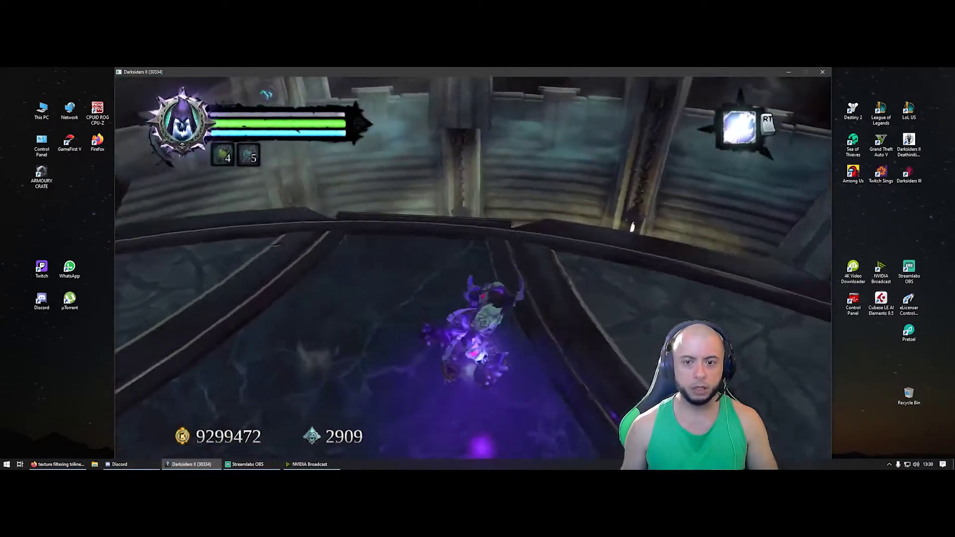